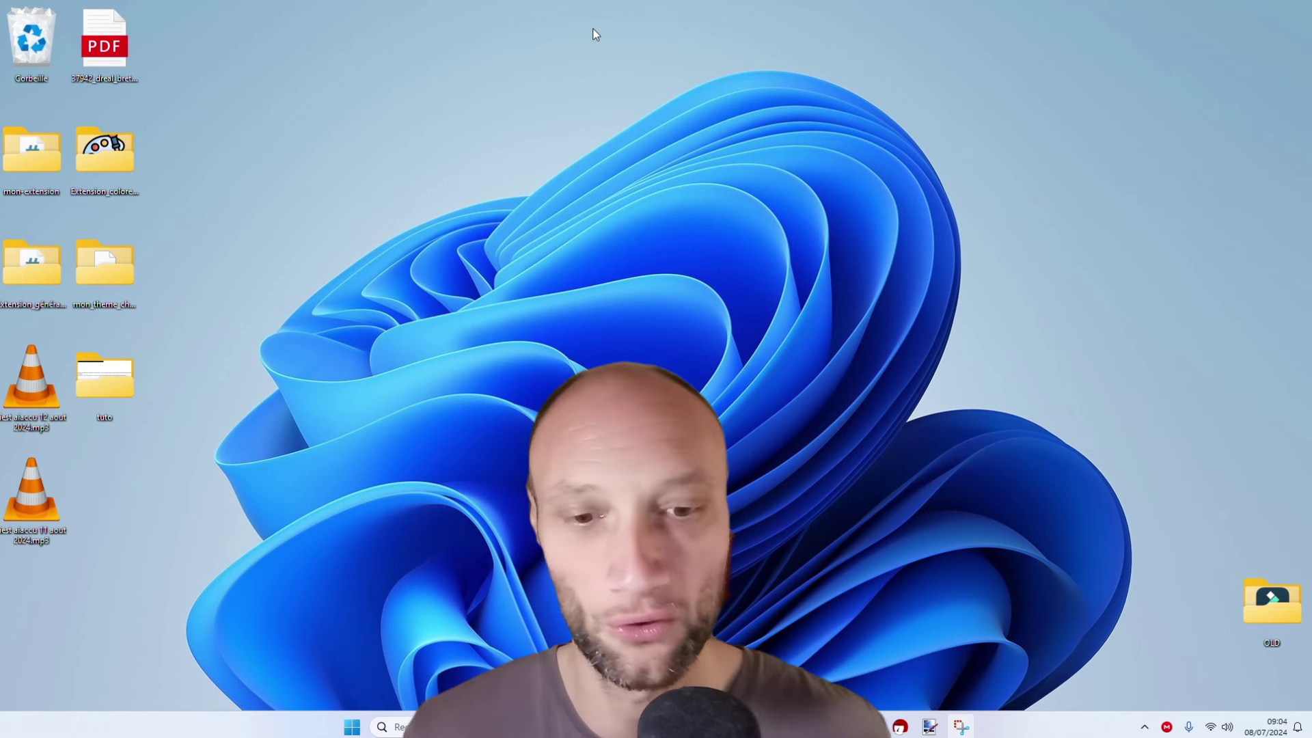
Step: Search all of Ce PC in File Explorer for "coincoin", and close the window
{"action": "key", "text": "super+e"}
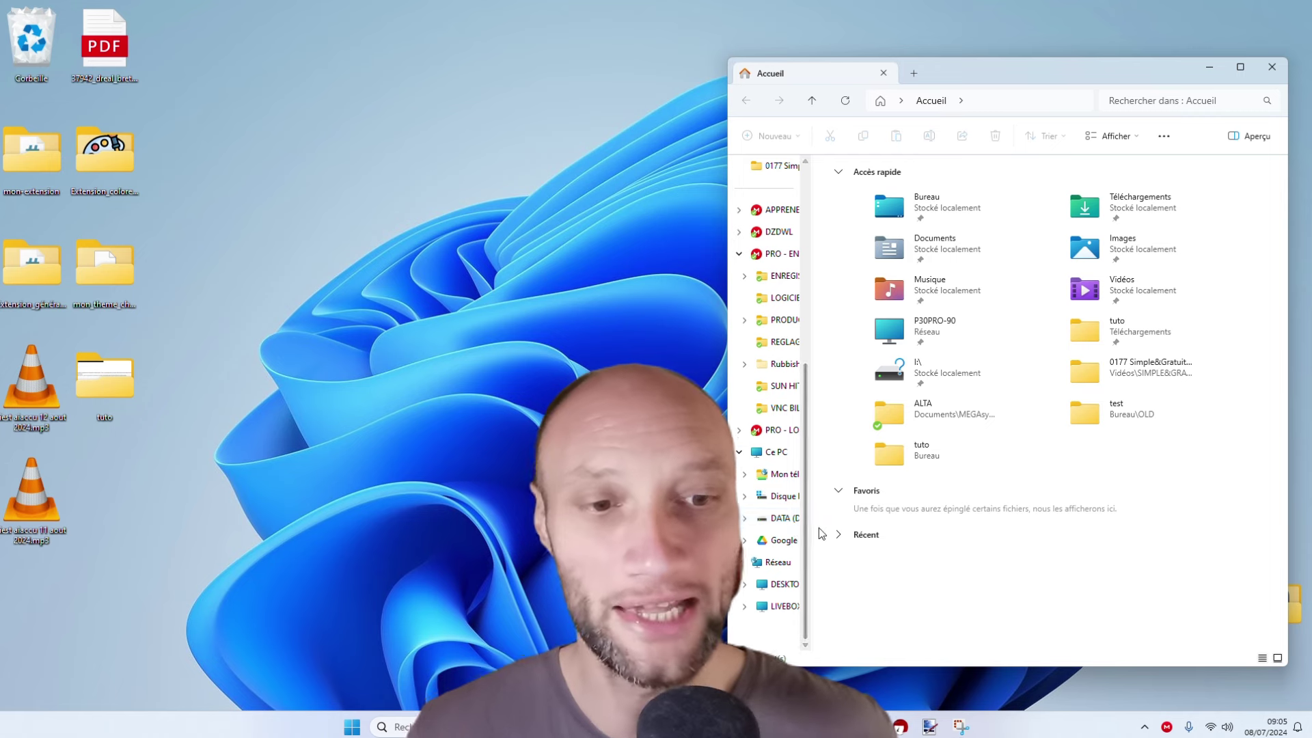
{"action": "left_click", "coordinate": [774, 452]}
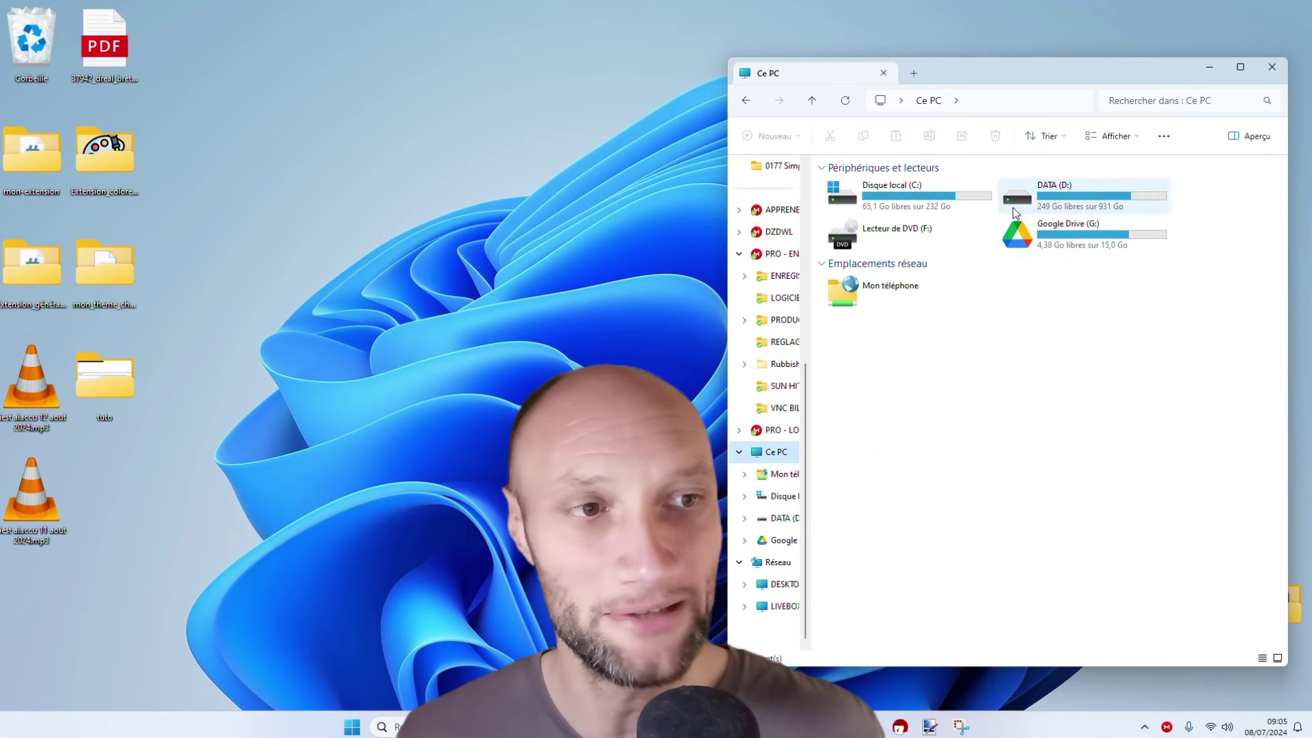
{"action": "left_click", "coordinate": [1164, 101]}
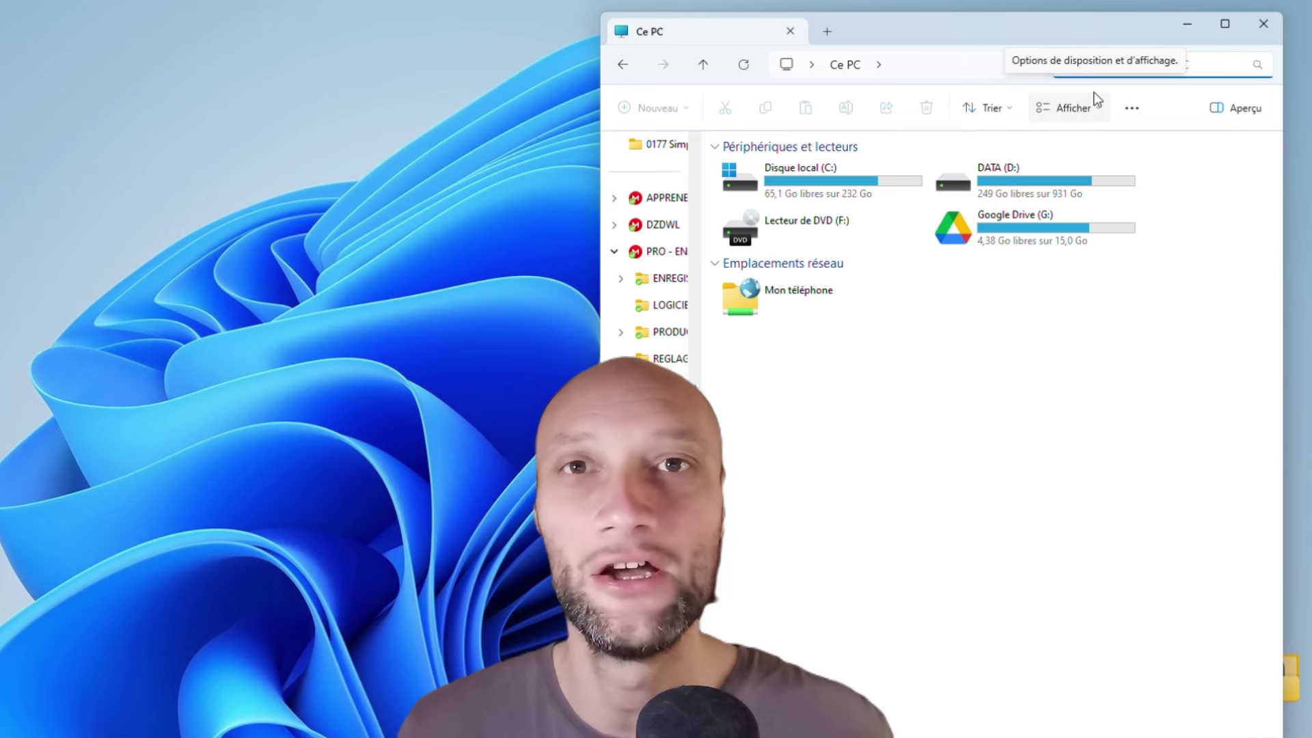
{"action": "type", "text": "coin"}
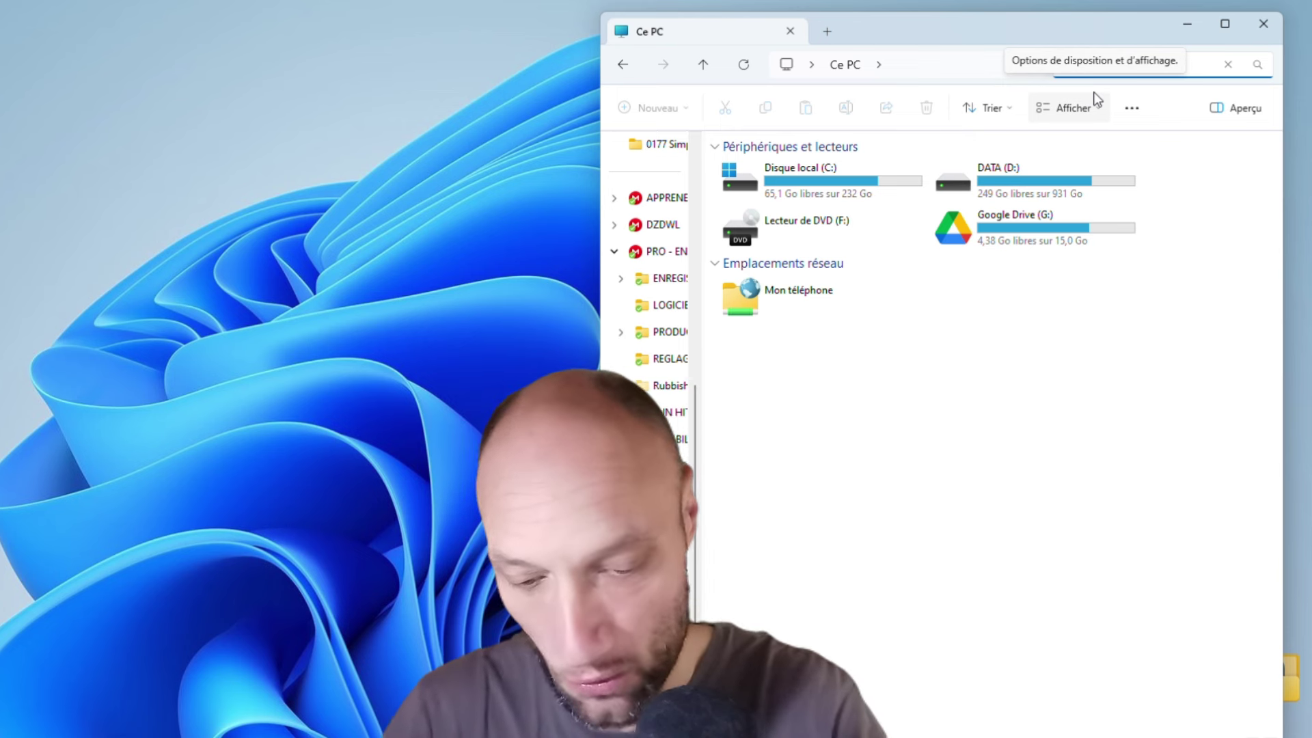
{"action": "type", "text": "coin"}
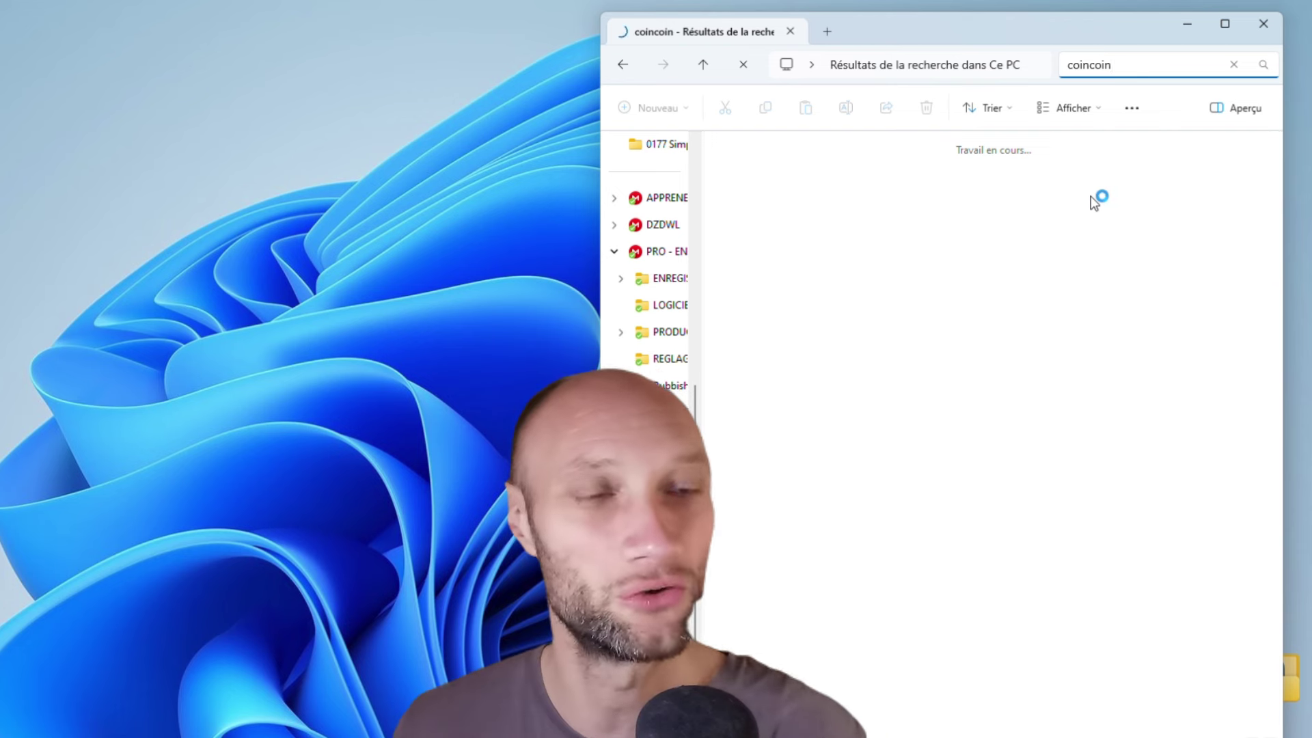
{"action": "left_click", "coordinate": [1264, 30]}
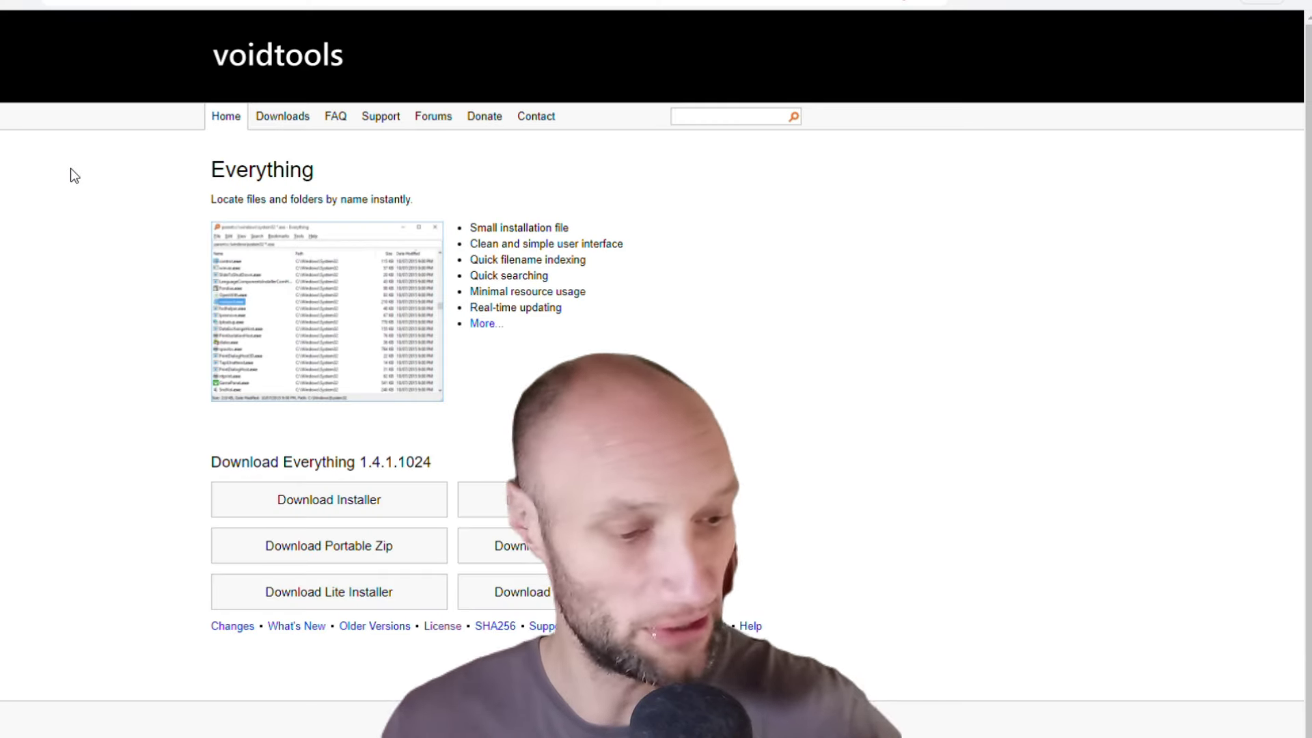
Step: Examine the Everything feature list and download options on the voidtools home page, enlarged to 150 %
{"action": "key", "text": "ctrl+plus"}
{"action": "key", "text": "ctrl+plus"}
{"action": "key", "text": "ctrl+plus"}
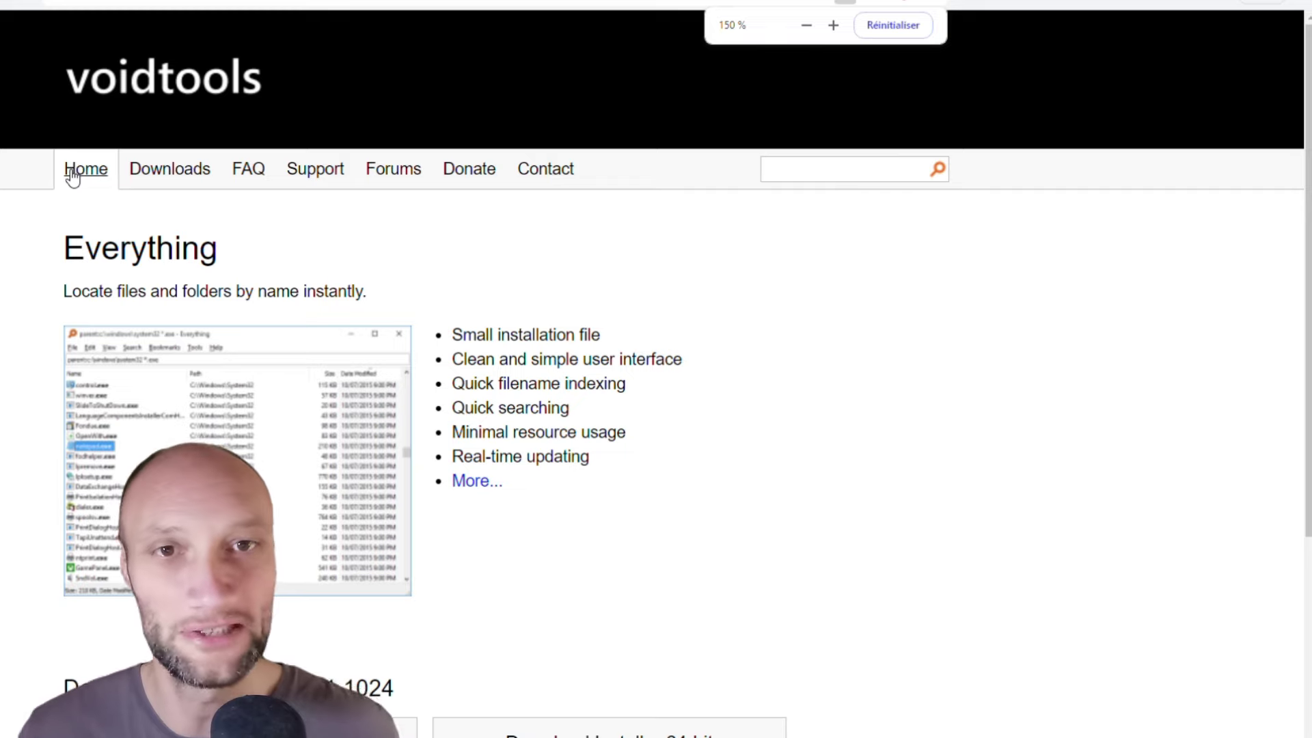
{"action": "scroll", "coordinate": [30, 405], "scroll_direction": "down", "scroll_amount": 3}
{"action": "scroll", "coordinate": [40, 401], "scroll_direction": "up", "scroll_amount": 1}
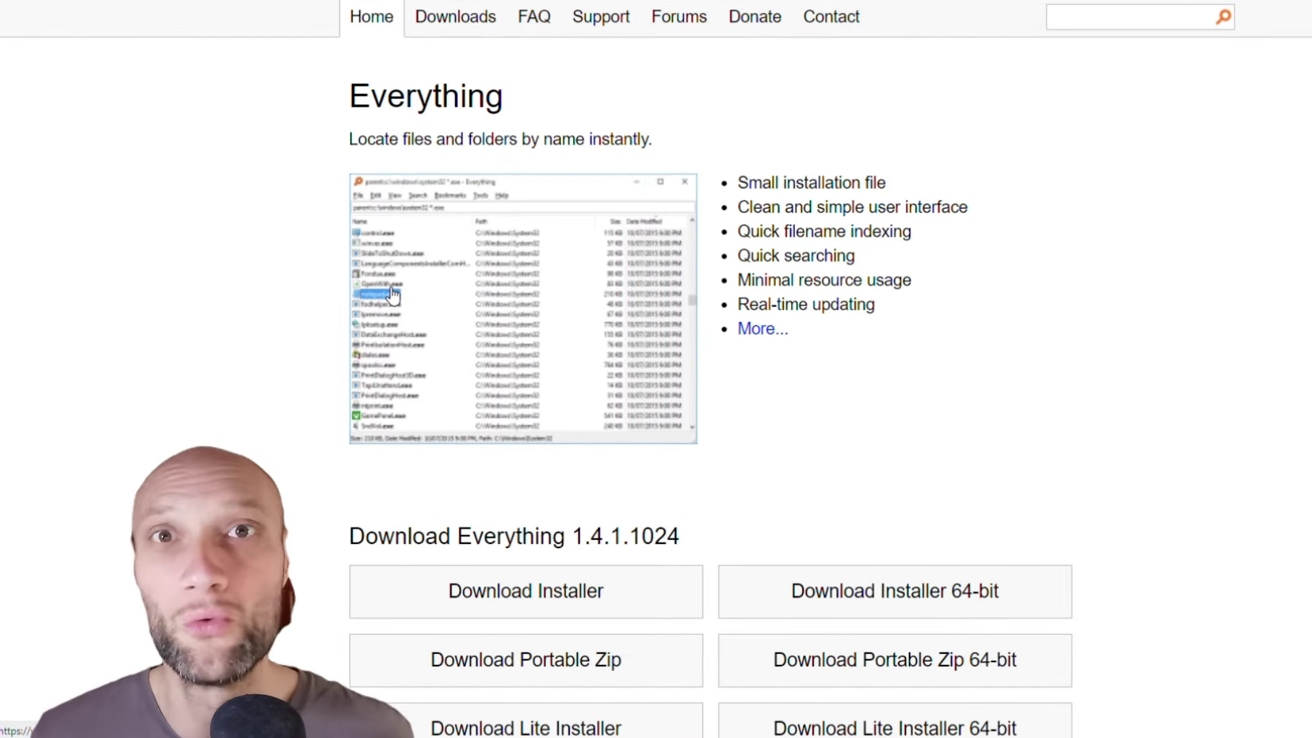
{"action": "scroll", "coordinate": [664, 355], "scroll_direction": "down", "scroll_amount": 2}
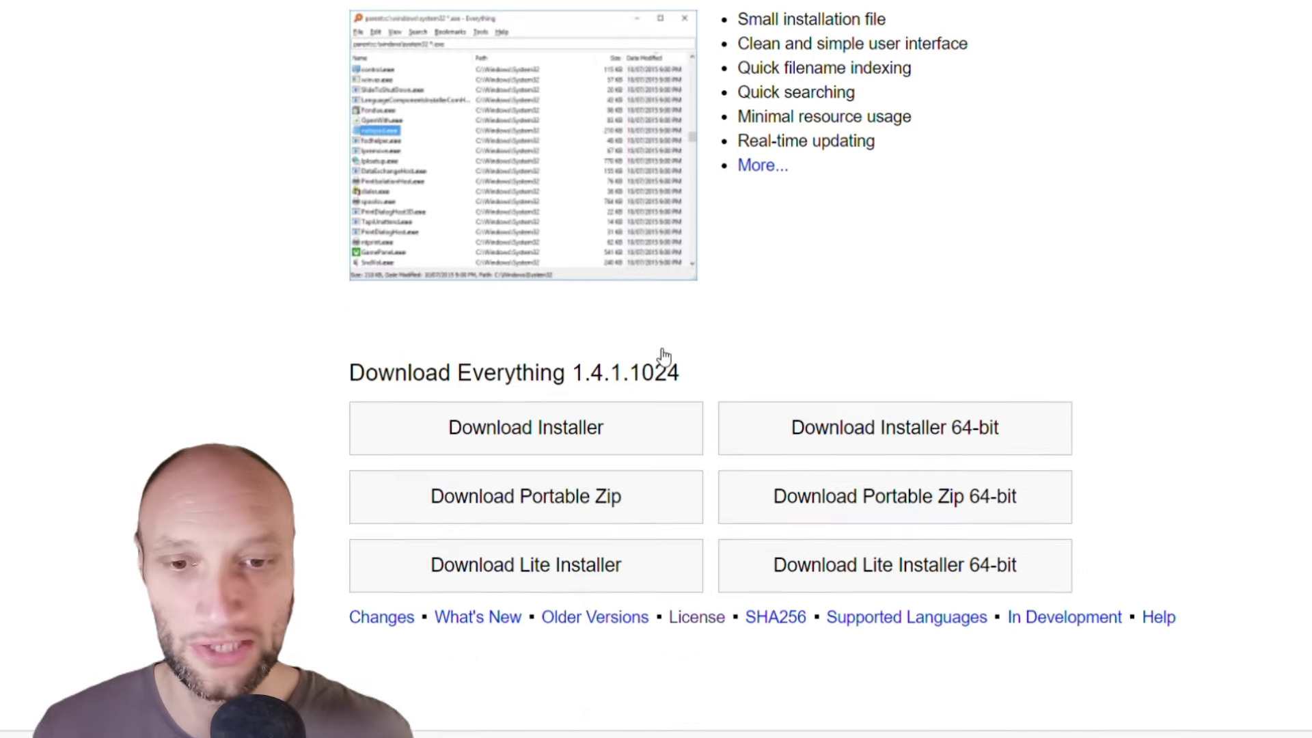
{"action": "scroll", "coordinate": [664, 355], "scroll_direction": "down", "scroll_amount": 2}
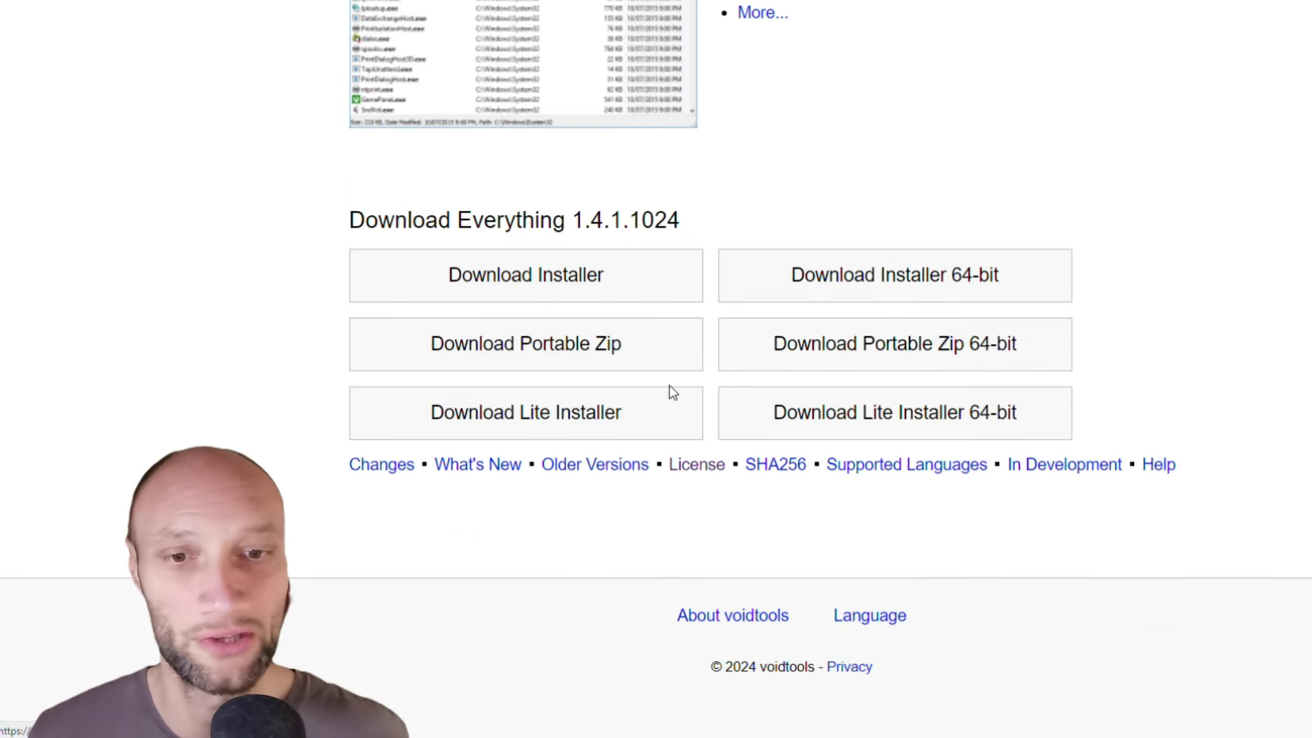
{"action": "scroll", "coordinate": [840, 423], "scroll_direction": "up", "scroll_amount": 5}
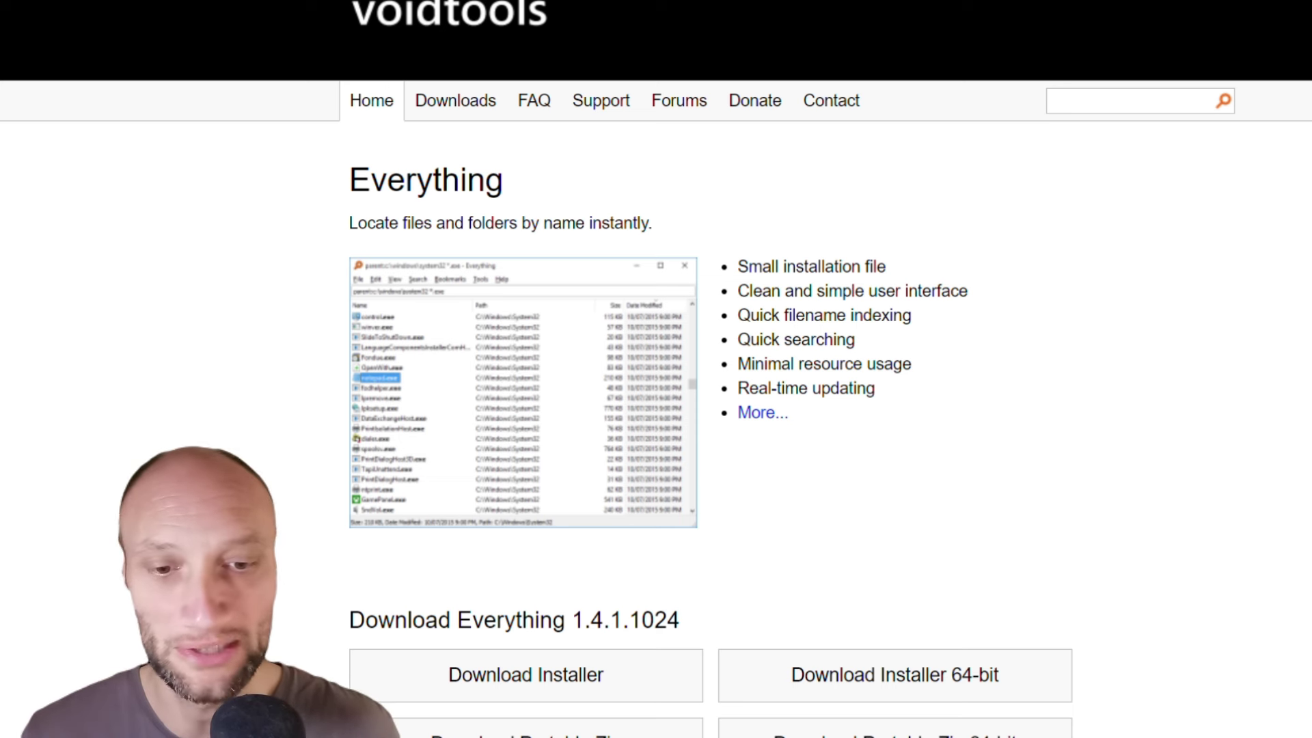
{"action": "key", "text": "super+e"}
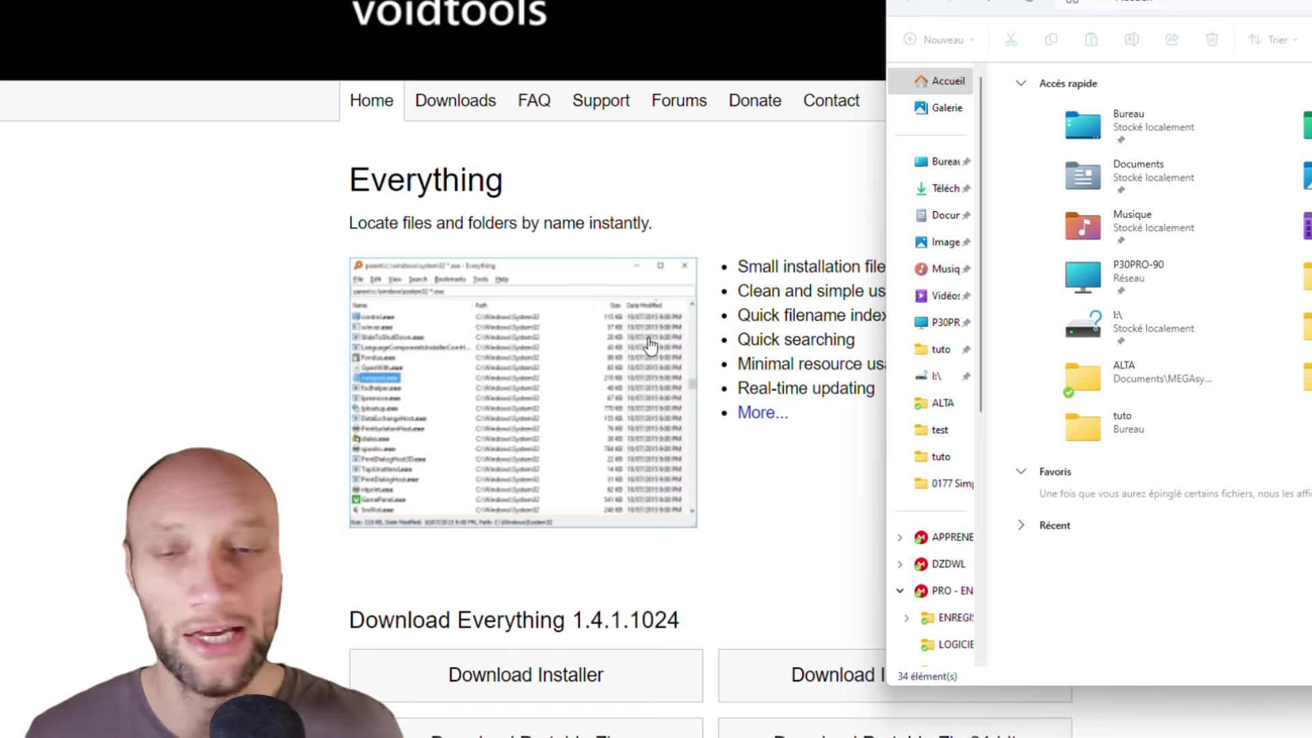
{"action": "left_click", "coordinate": [294, 345]}
Step: Download the standard Everything 1.4.1.1024 installer as Everything-1.4.1.1024.x86-Setup.exe and keep the unverified file
{"action": "scroll", "coordinate": [300, 346], "scroll_direction": "down", "scroll_amount": 5}
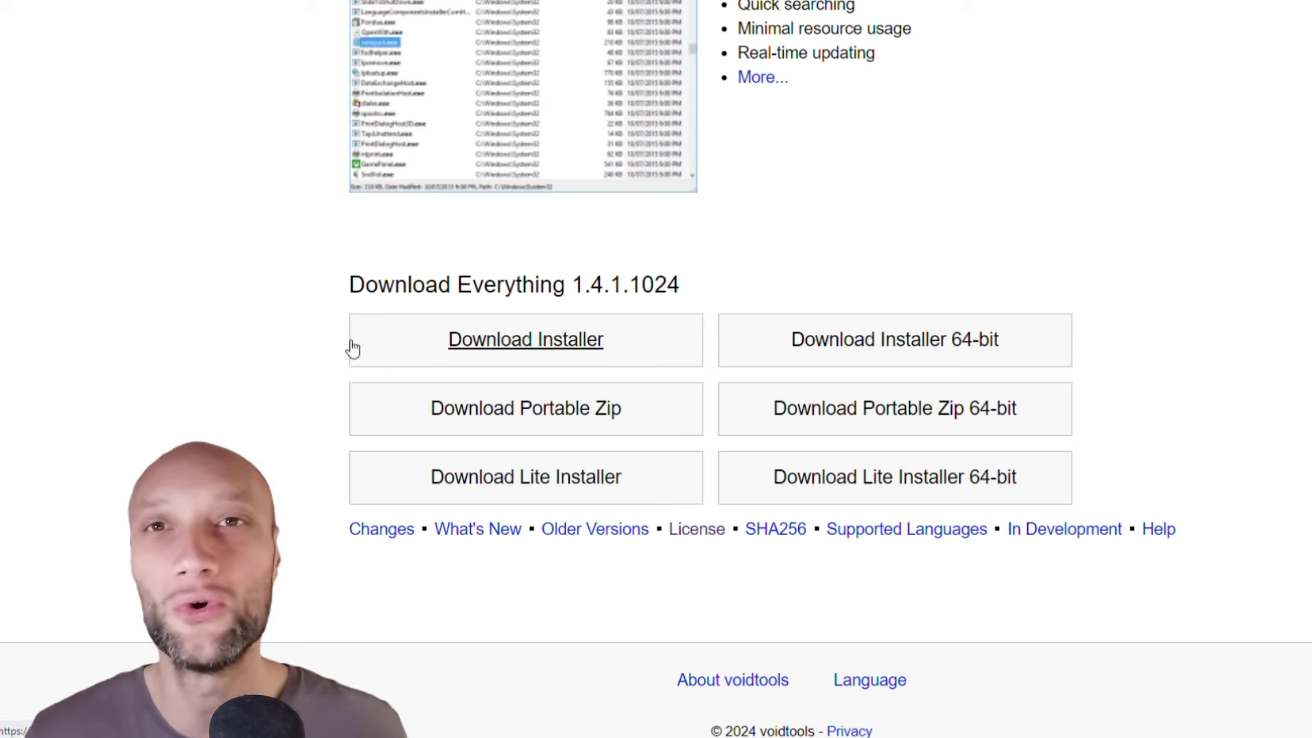
{"action": "left_click", "coordinate": [543, 344]}
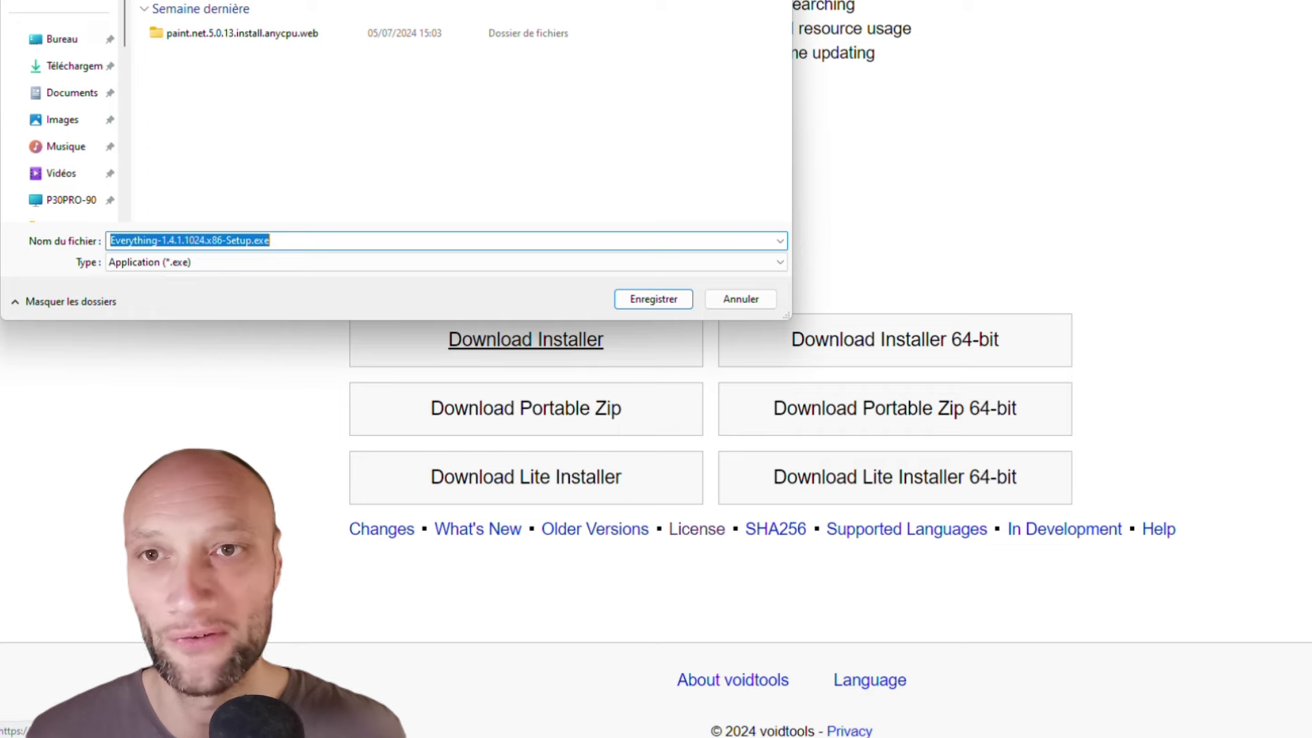
{"action": "left_click", "coordinate": [656, 299]}
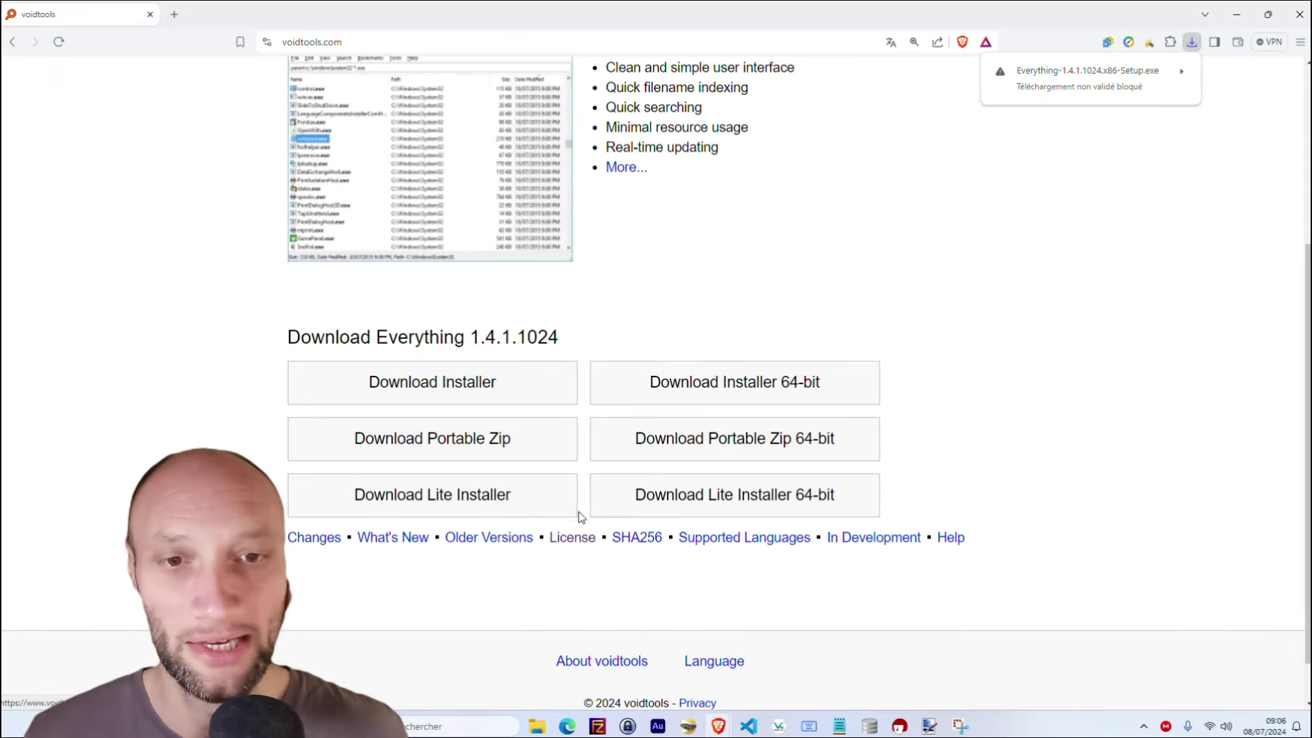
{"action": "left_click", "coordinate": [1189, 75]}
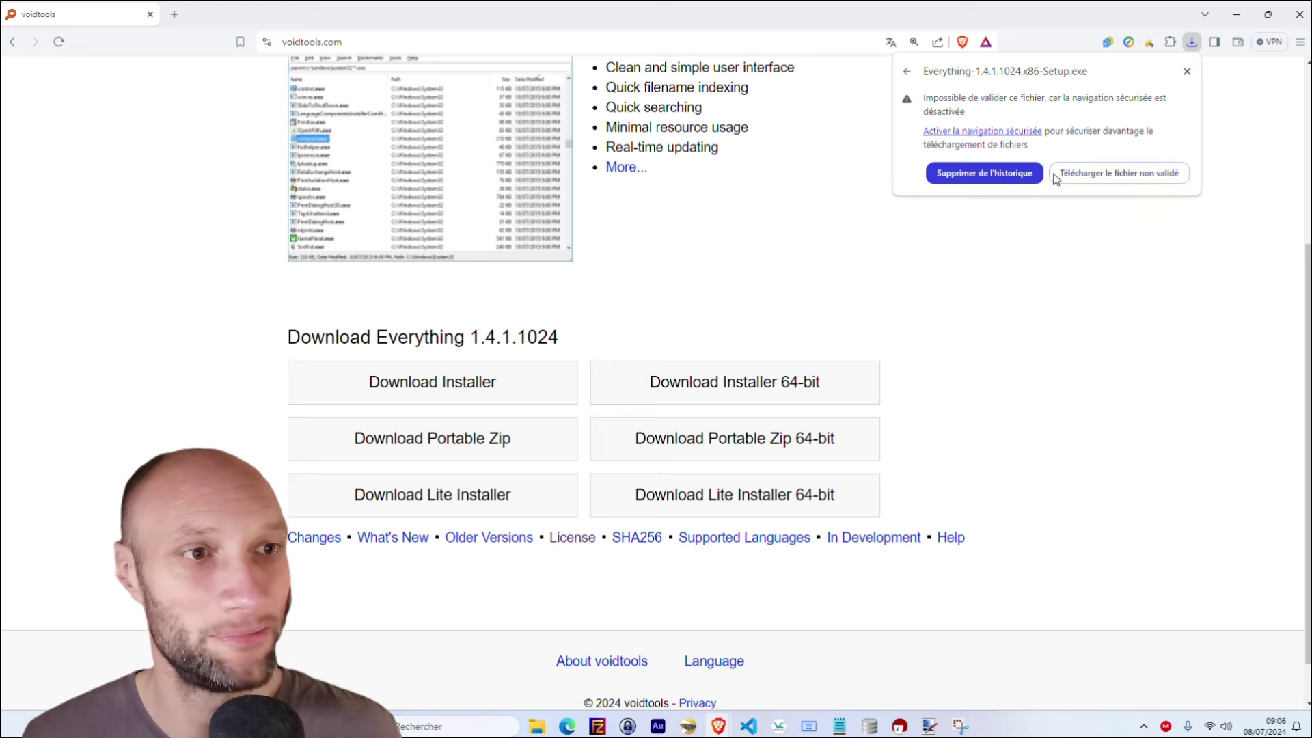
{"action": "left_click", "coordinate": [1116, 176]}
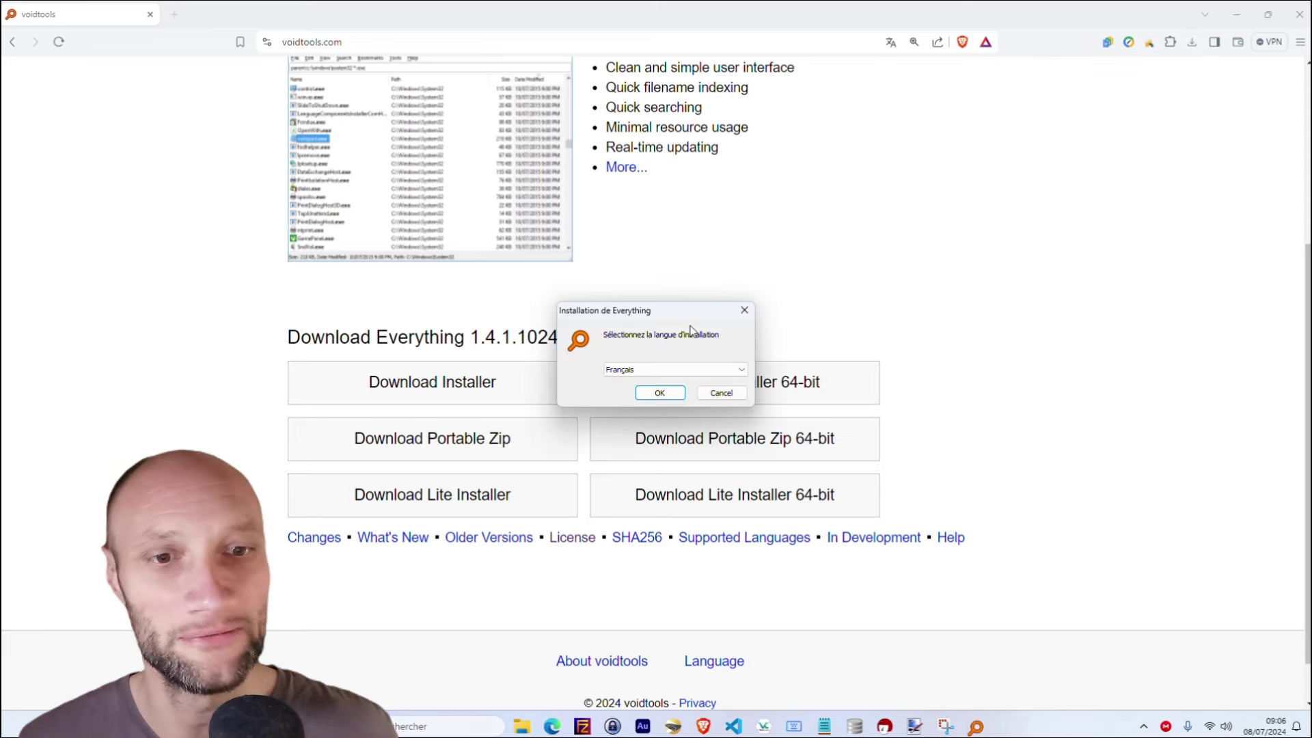
Step: Minimize the browser, confirm Français as the Everything setup language and accept the user licence
{"action": "left_click", "coordinate": [1235, 14]}
{"action": "left_click_drag", "start_coordinate": [617, 309], "coordinate": [624, 152]}
{"action": "left_click", "coordinate": [666, 235]}
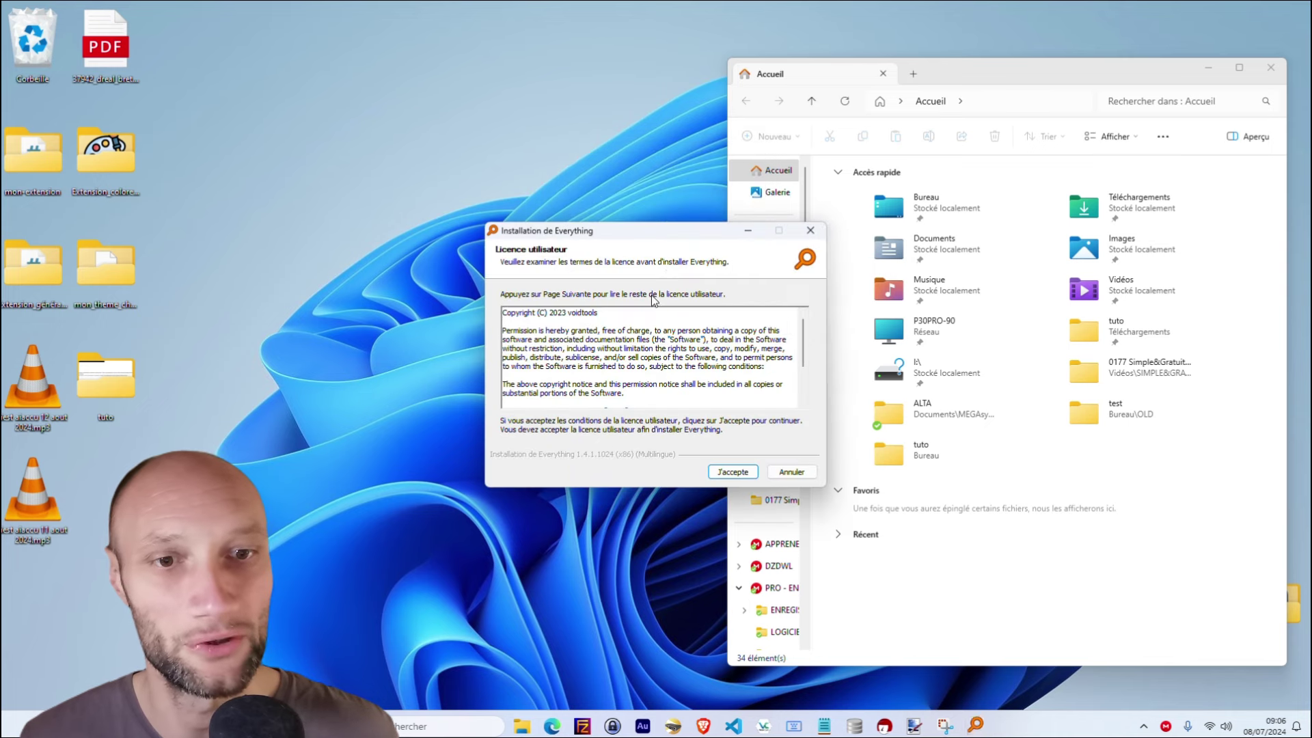
{"action": "left_click_drag", "start_coordinate": [680, 242], "coordinate": [704, 114]}
{"action": "left_click", "coordinate": [747, 346]}
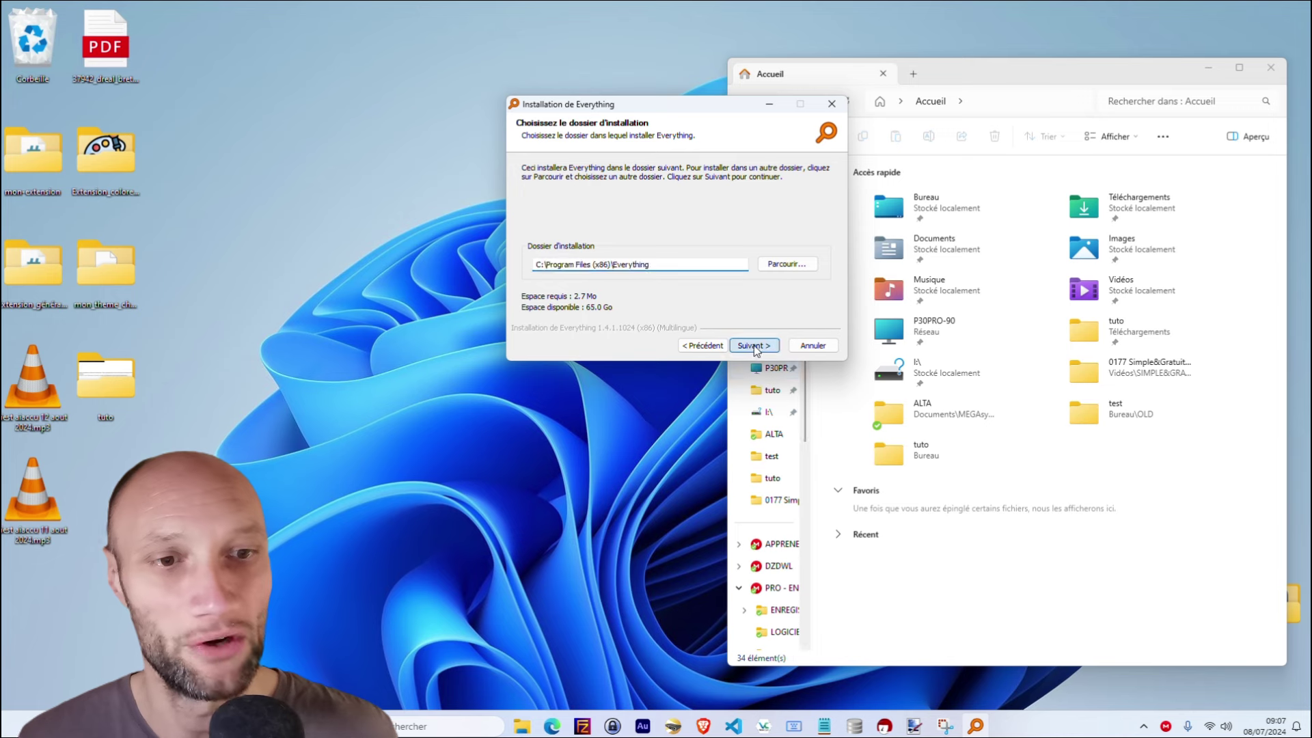
Step: Install Everything in C:\Program Files (x86)\Everything with the default options and launch it on finishing
{"action": "left_click", "coordinate": [754, 346]}
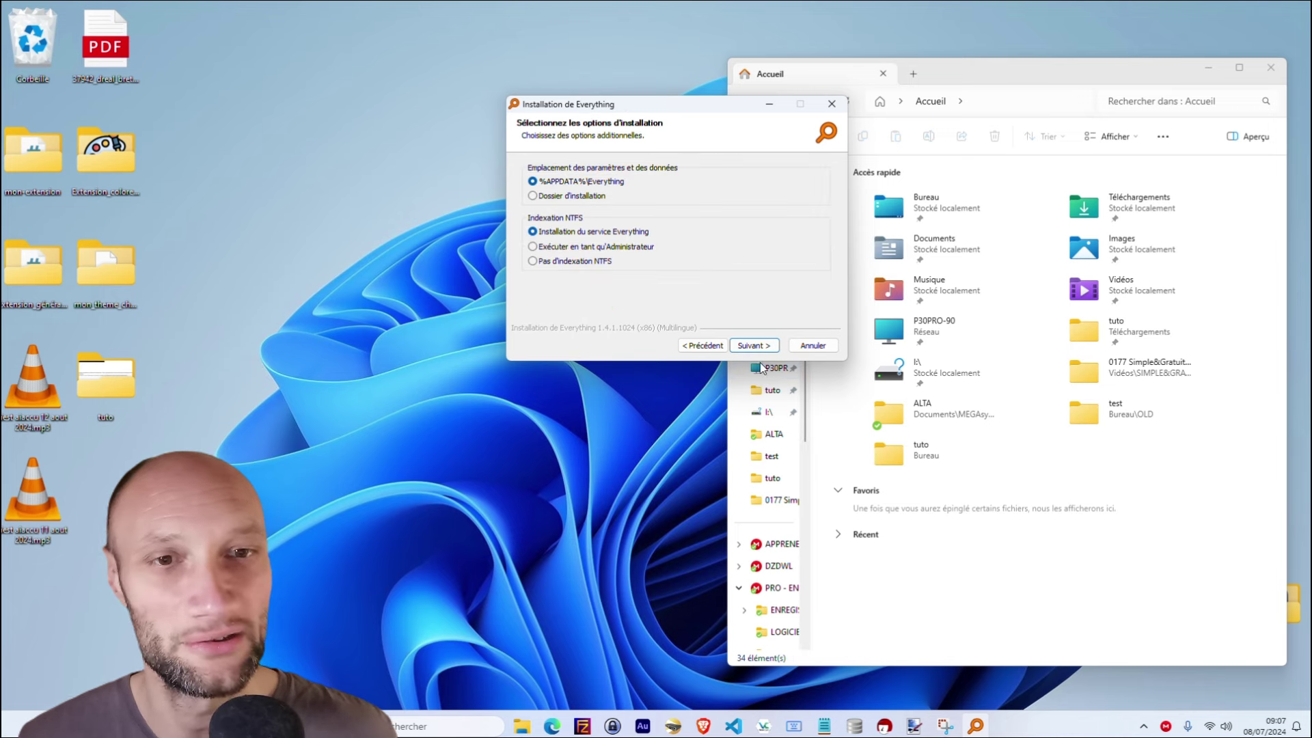
{"action": "left_click", "coordinate": [762, 348]}
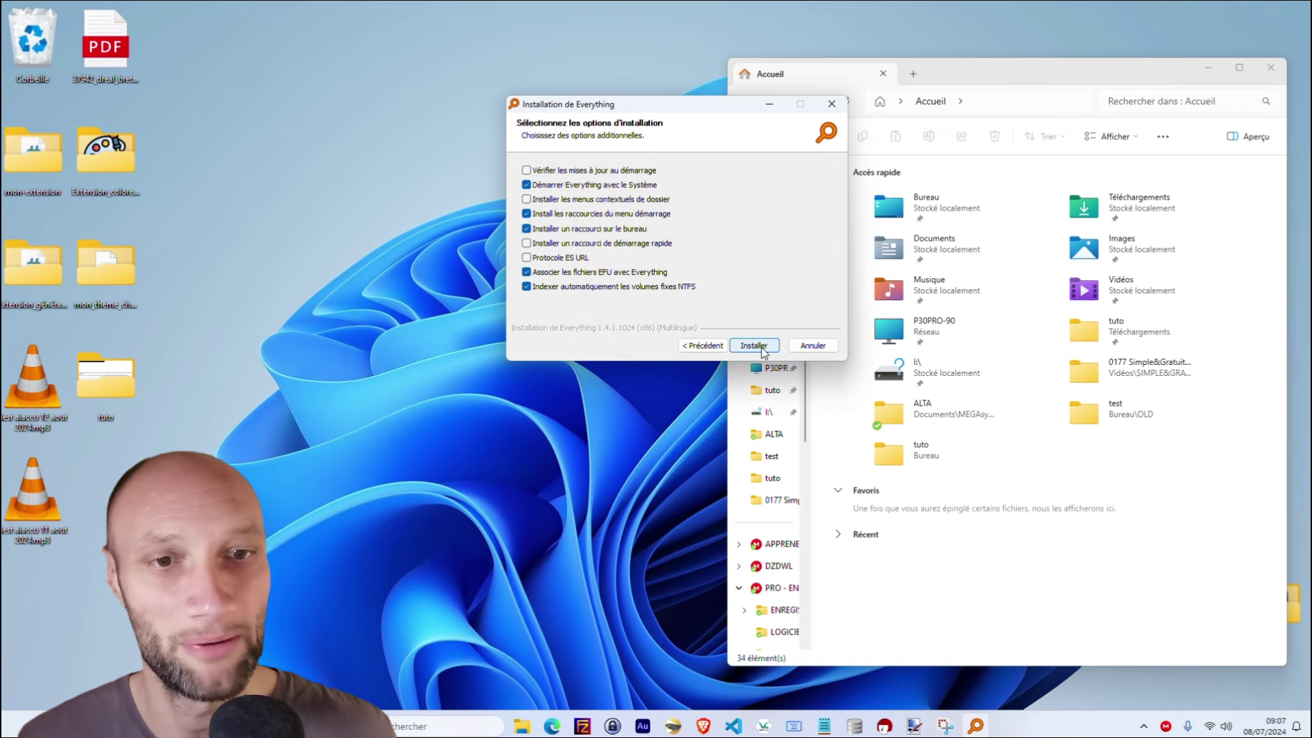
{"action": "left_click", "coordinate": [759, 347]}
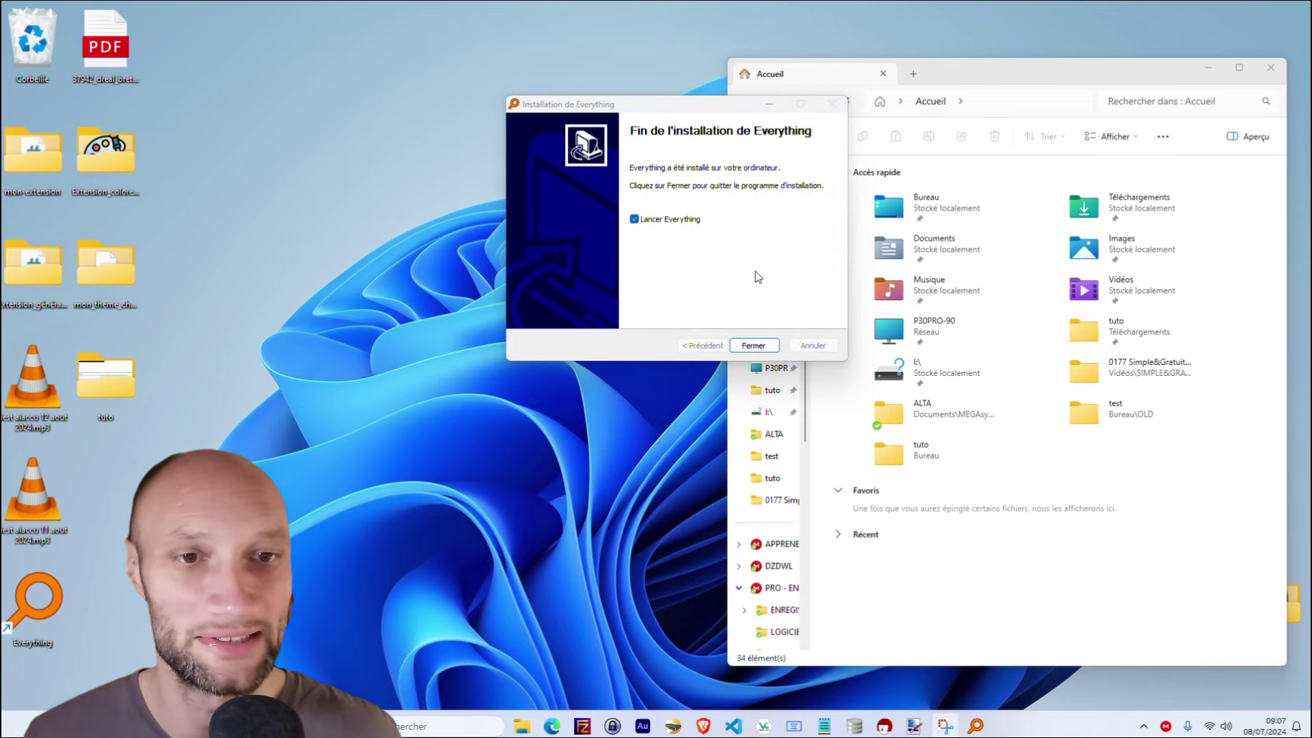
{"action": "left_click", "coordinate": [771, 349]}
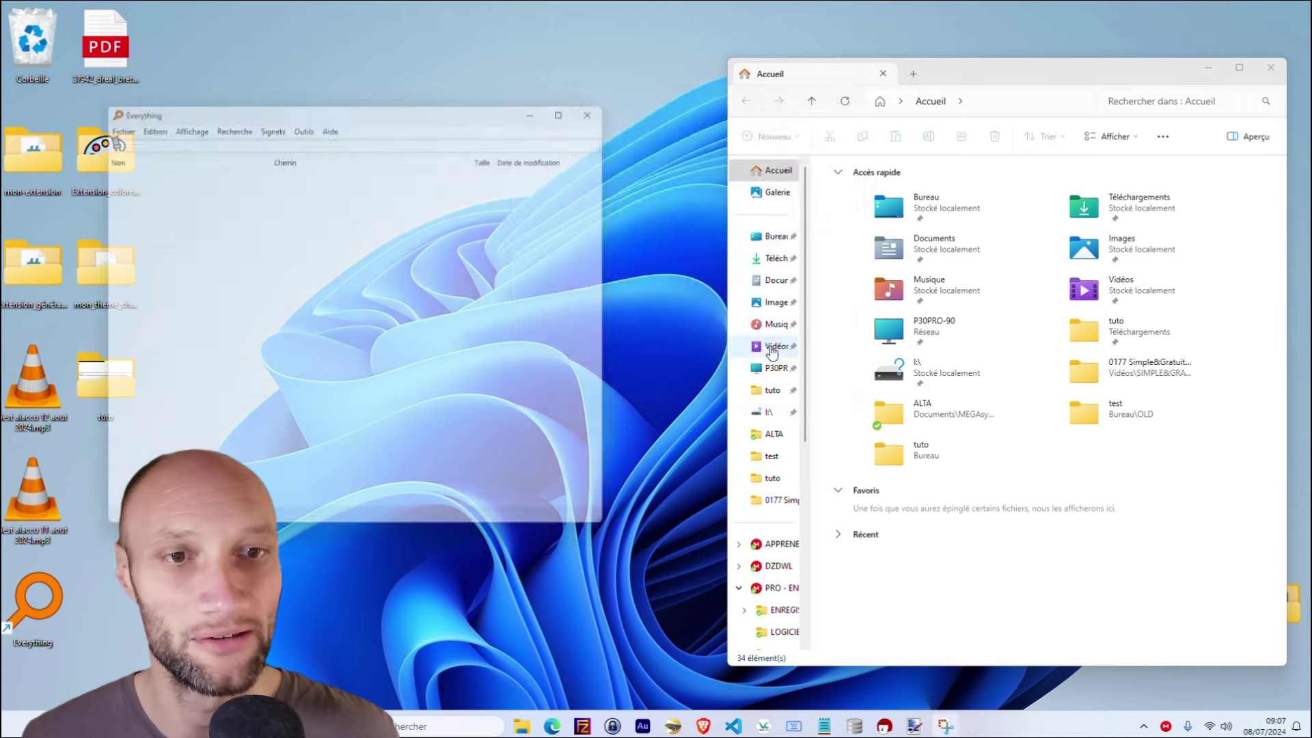
Step: Move the Everything window over the File Explorer window and search for "coincoin" in it
{"action": "left_click_drag", "start_coordinate": [454, 110], "coordinate": [989, 86]}
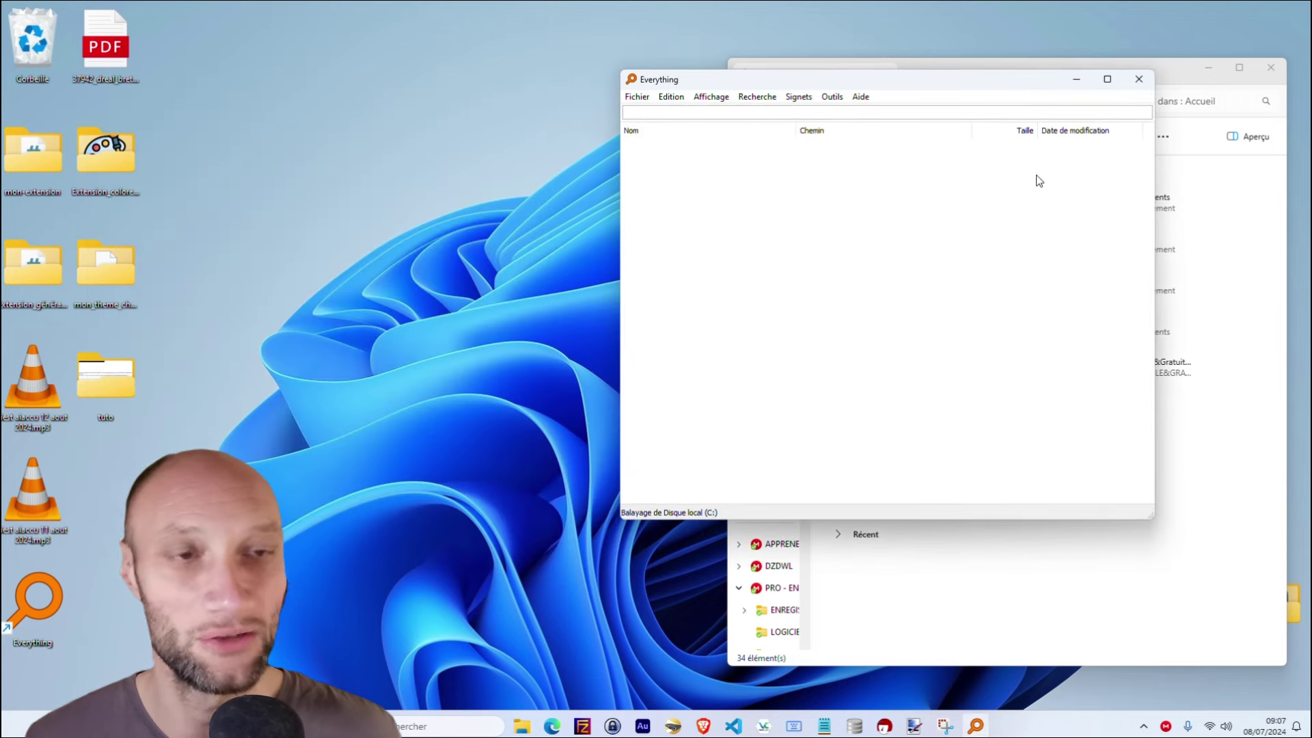
{"action": "left_click", "coordinate": [1144, 728]}
{"action": "left_click", "coordinate": [1089, 637]}
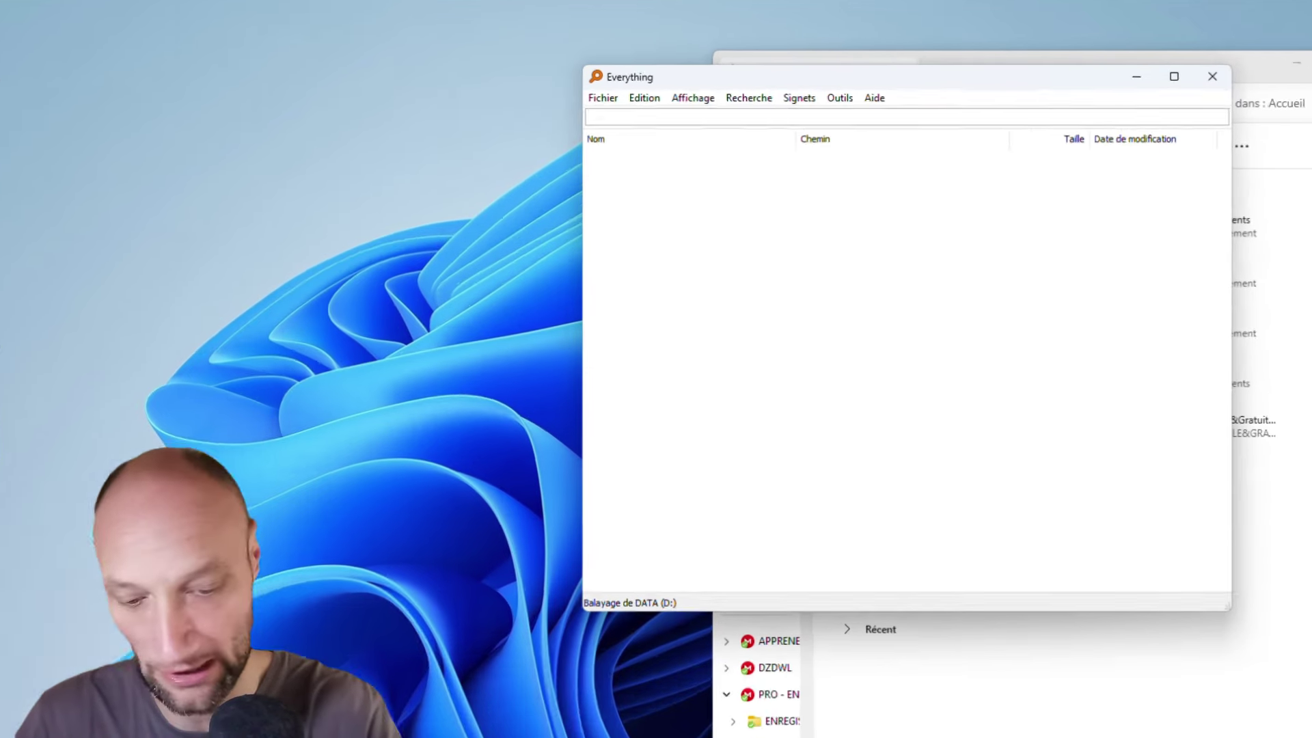
{"action": "type", "text": "coincoin"}
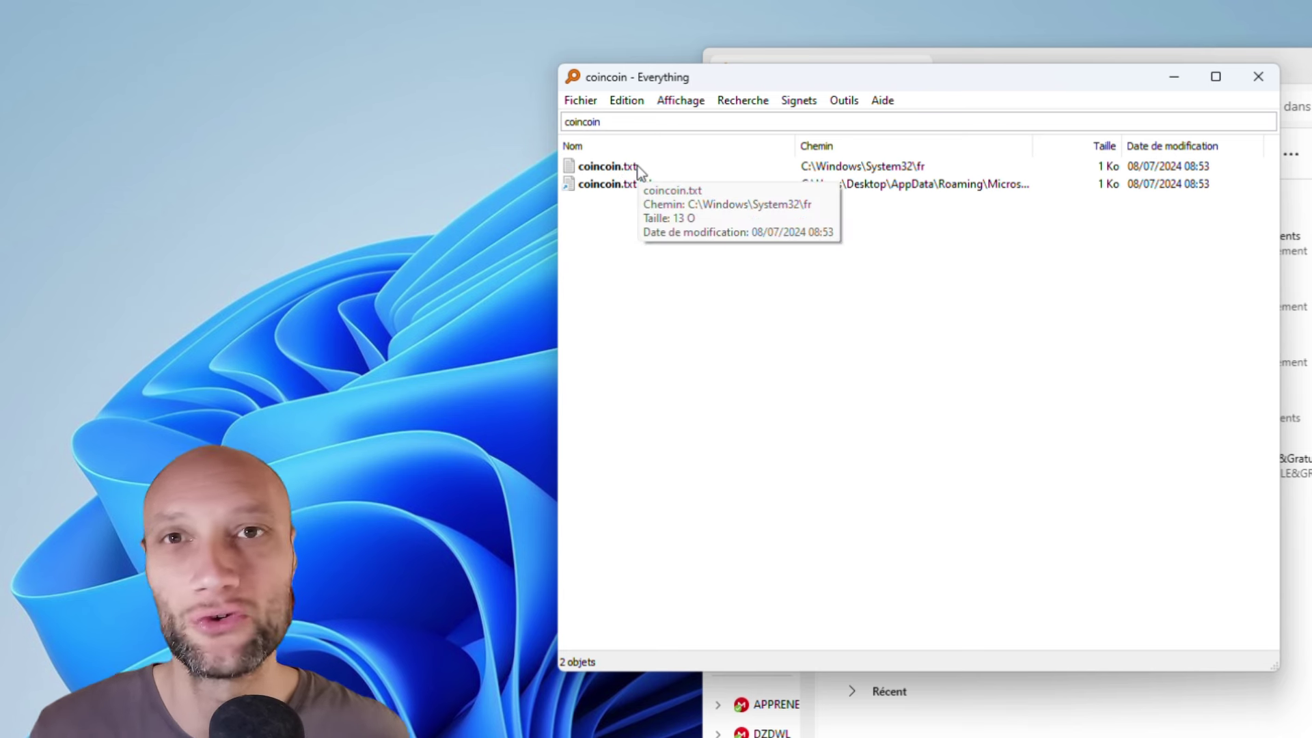
{"action": "right_click", "coordinate": [854, 166]}
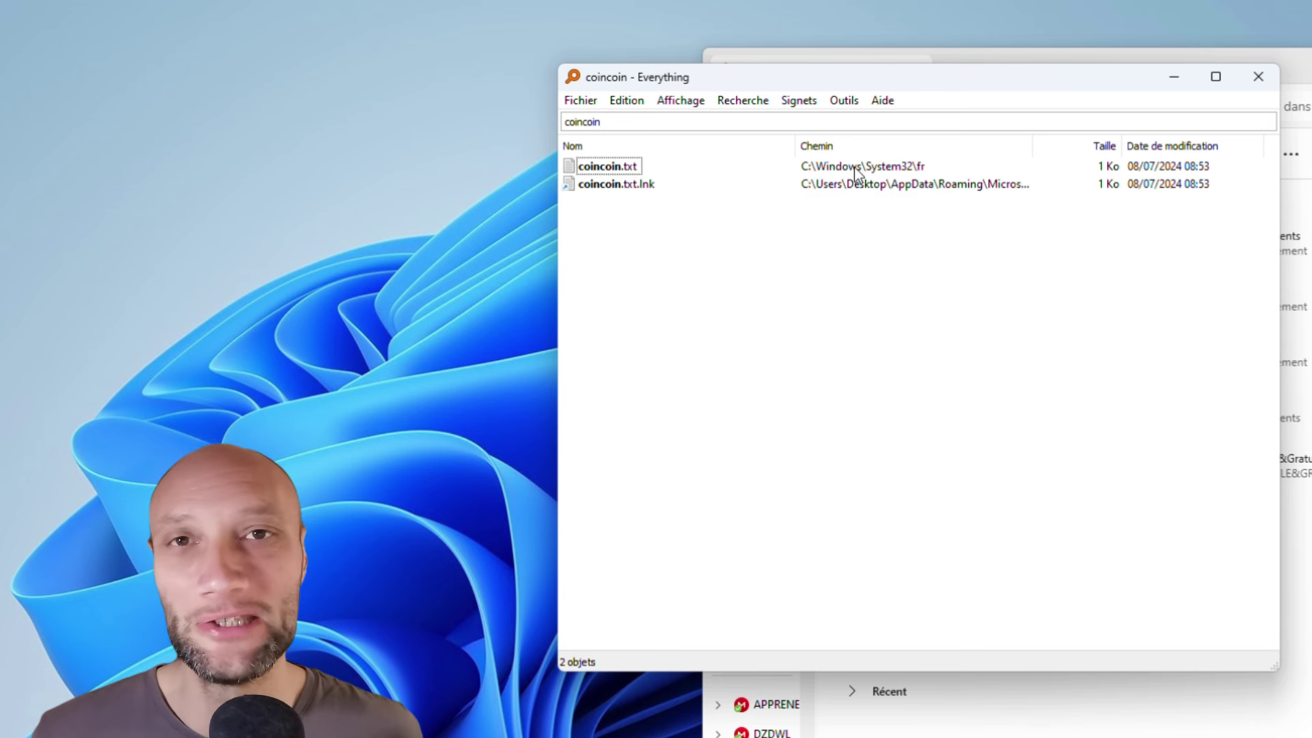
{"action": "mouse_move", "coordinate": [909, 182]}
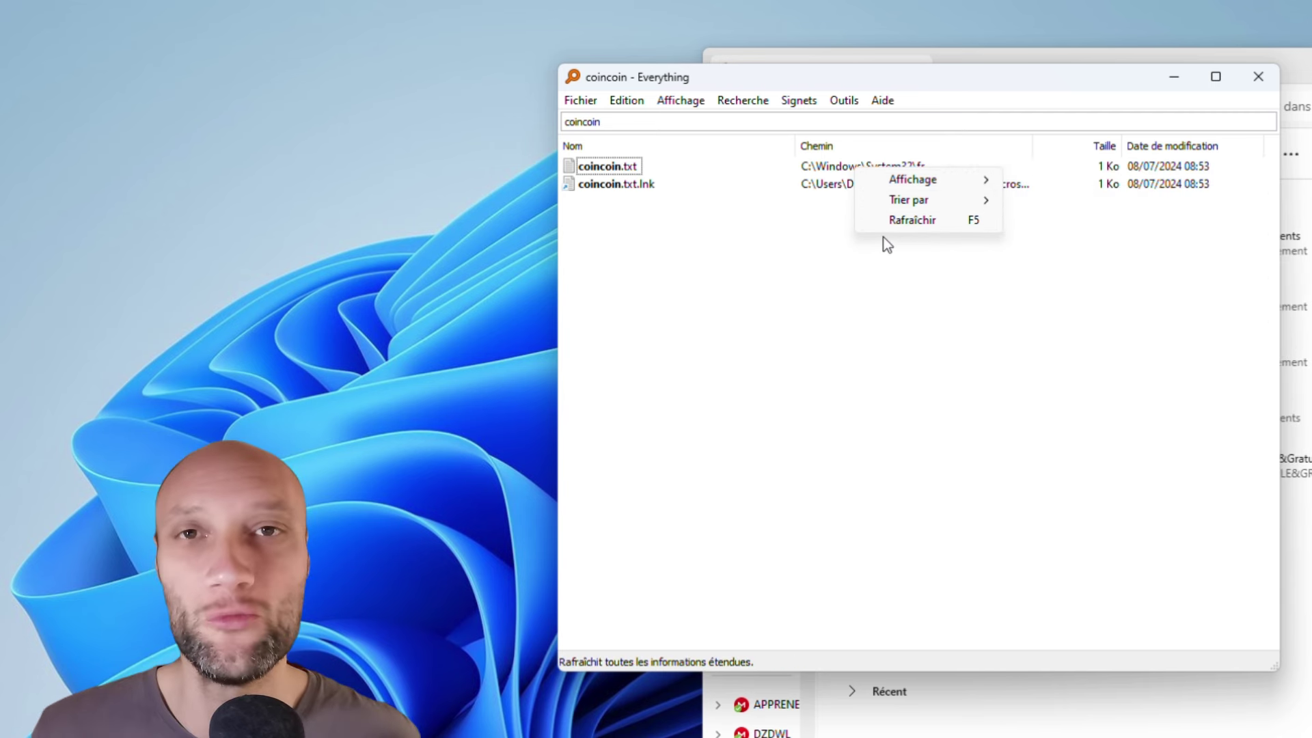
{"action": "left_click", "coordinate": [617, 301]}
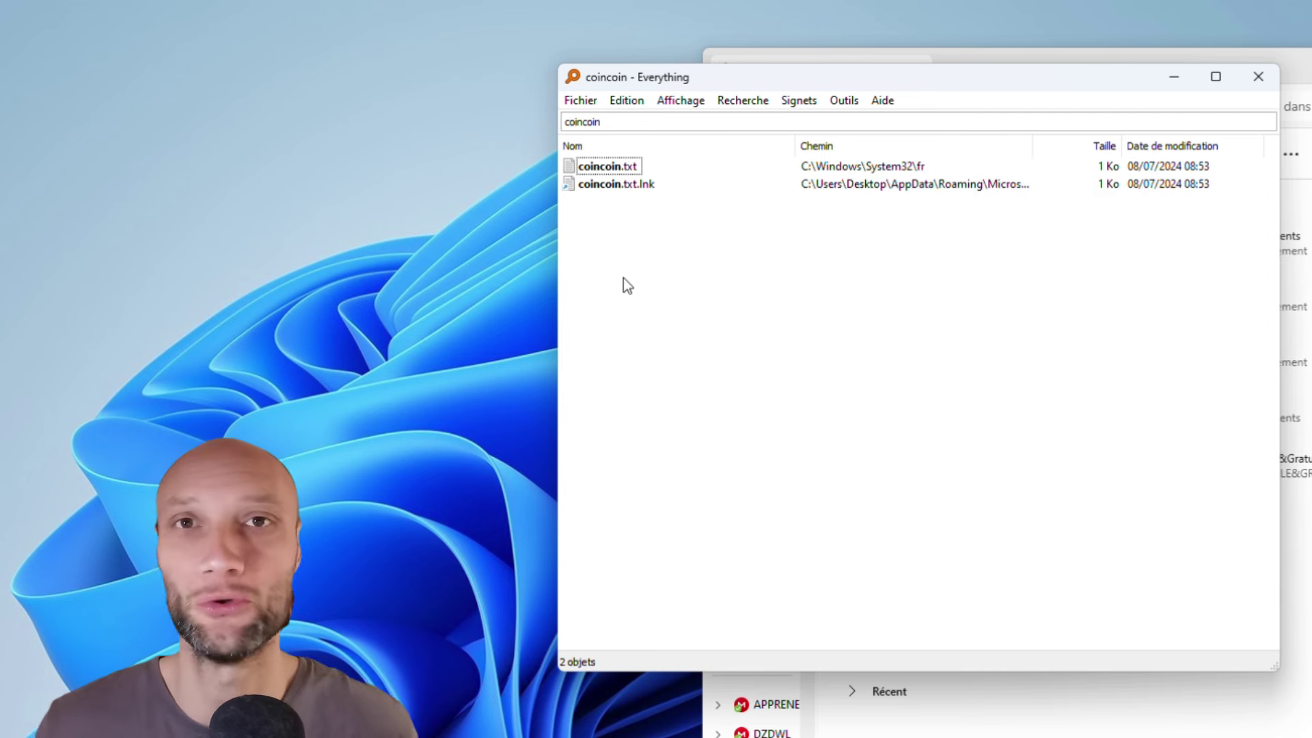
{"action": "left_click", "coordinate": [584, 100]}
{"action": "mouse_move", "coordinate": [699, 104]}
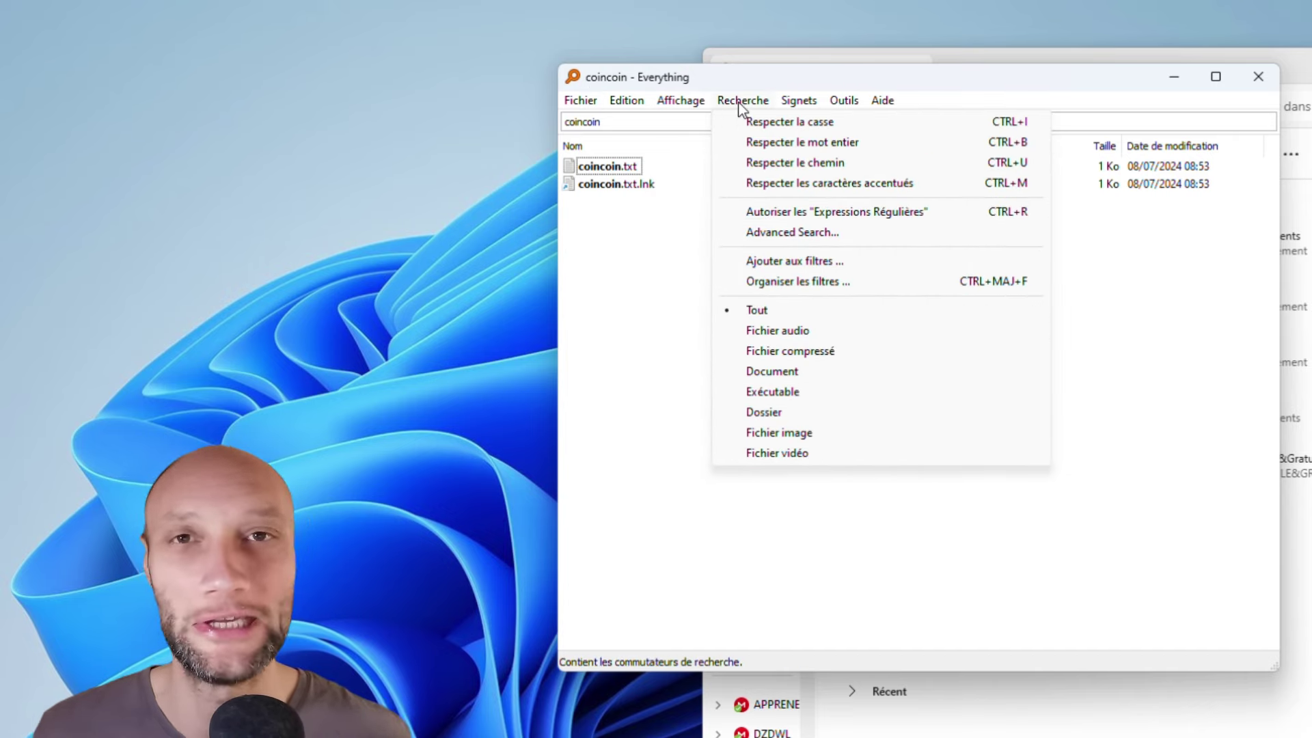
{"action": "mouse_move", "coordinate": [793, 103]}
{"action": "mouse_move", "coordinate": [871, 104]}
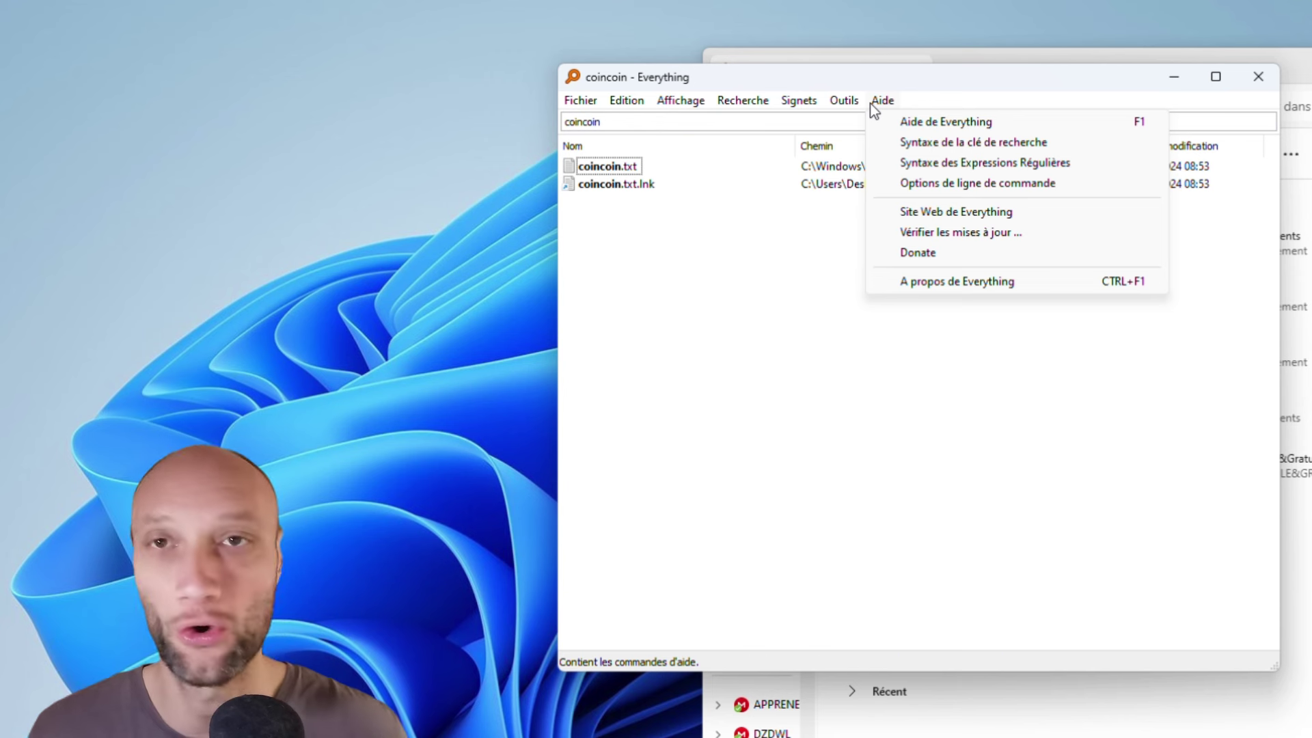
{"action": "left_click", "coordinate": [759, 363]}
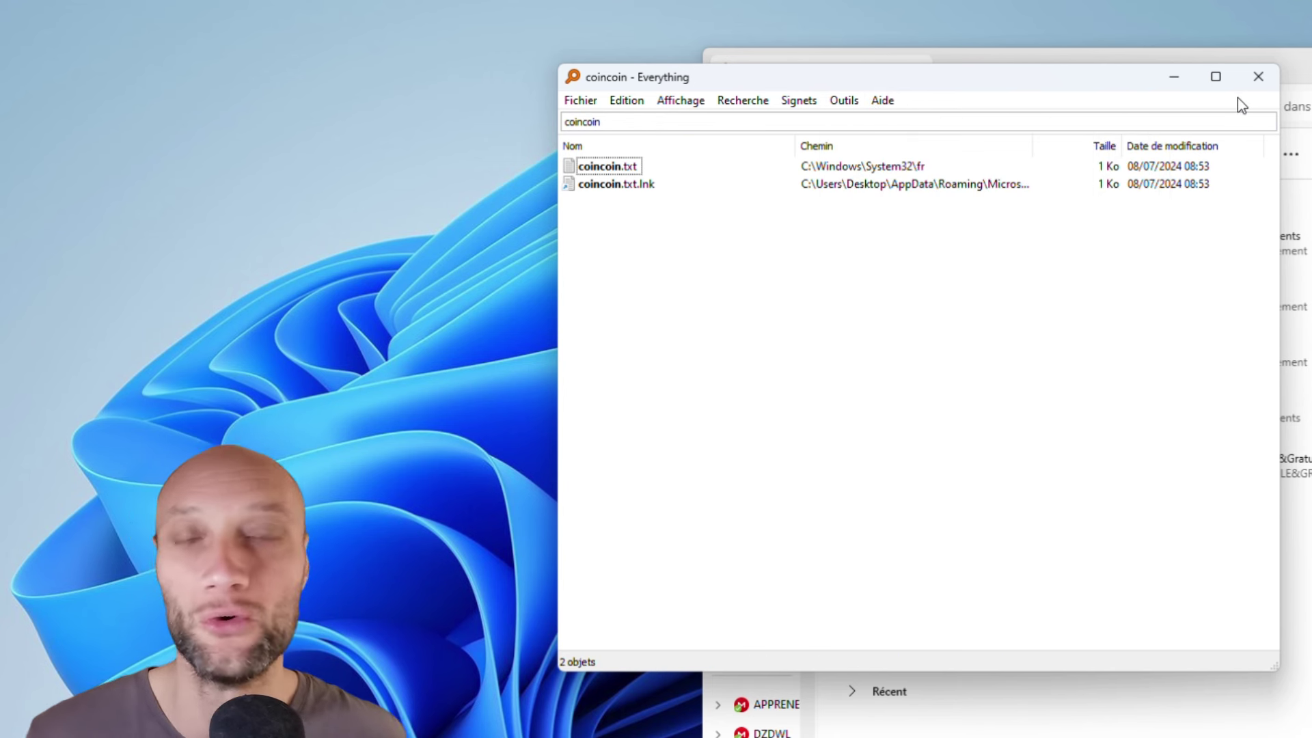